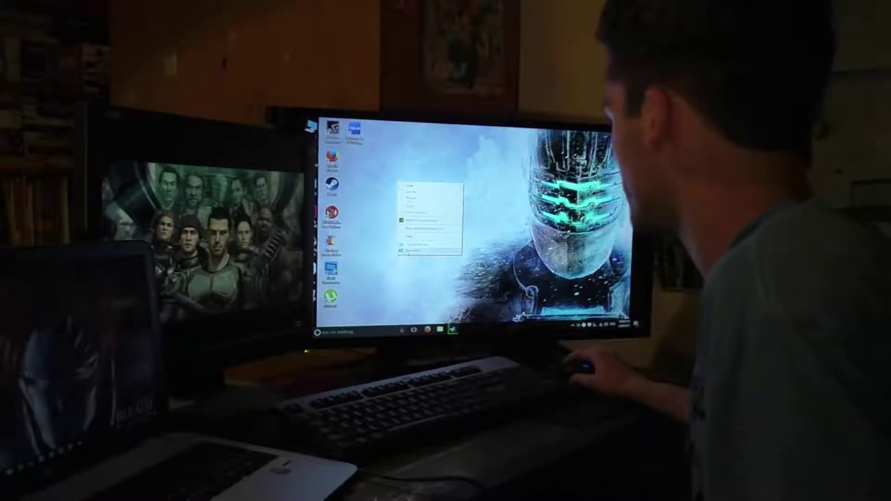
{"action": "left_click", "coordinate": [408, 252]}
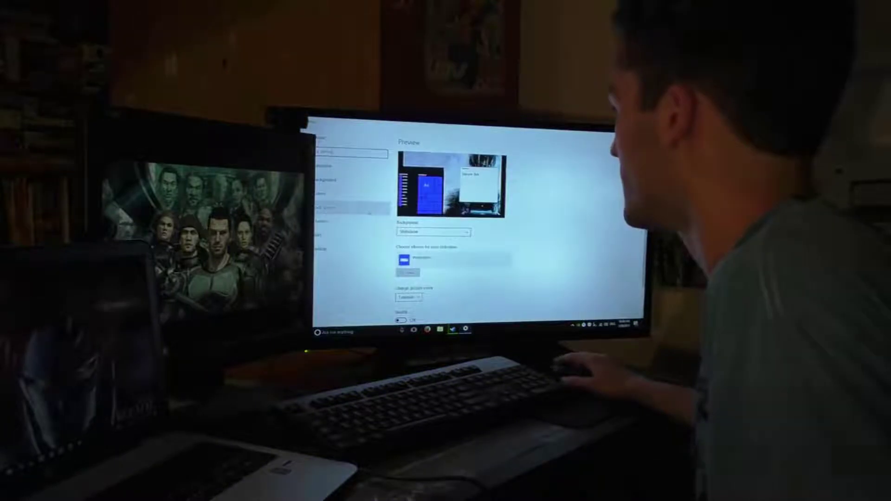
{"action": "left_click", "coordinate": [635, 124]}
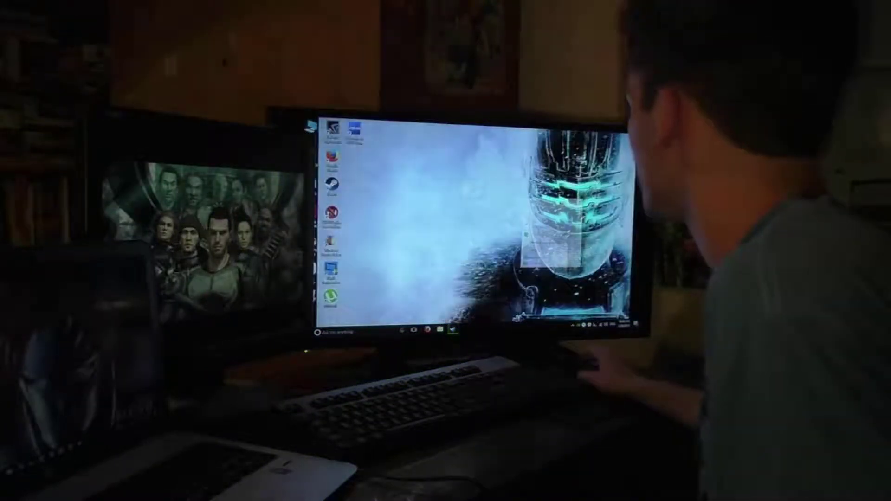
{"action": "right_click", "coordinate": [526, 198]}
{"action": "left_click", "coordinate": [536, 258]}
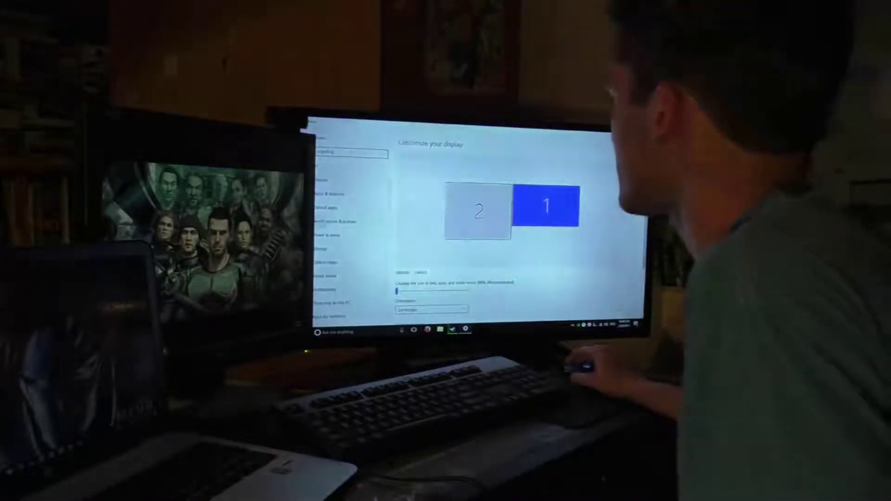
{"action": "left_click_drag", "start_coordinate": [452, 131], "coordinate": [309, 131]}
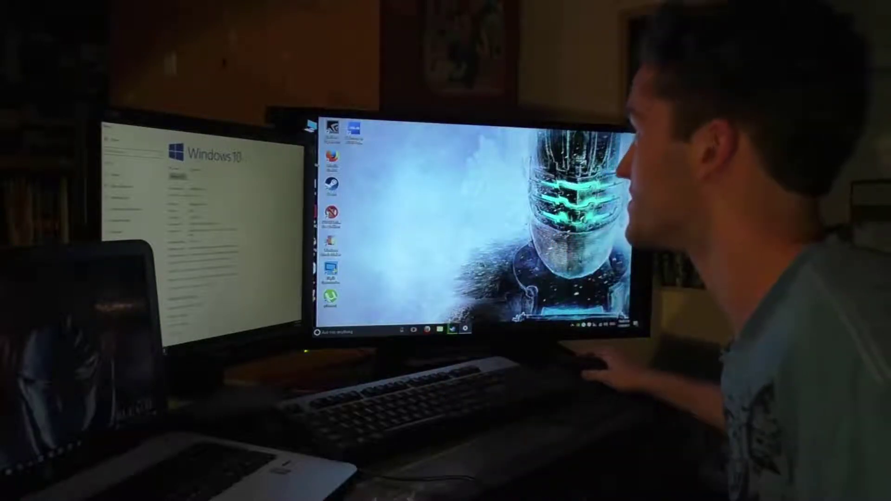
{"action": "left_click_drag", "start_coordinate": [202, 130], "coordinate": [293, 212]}
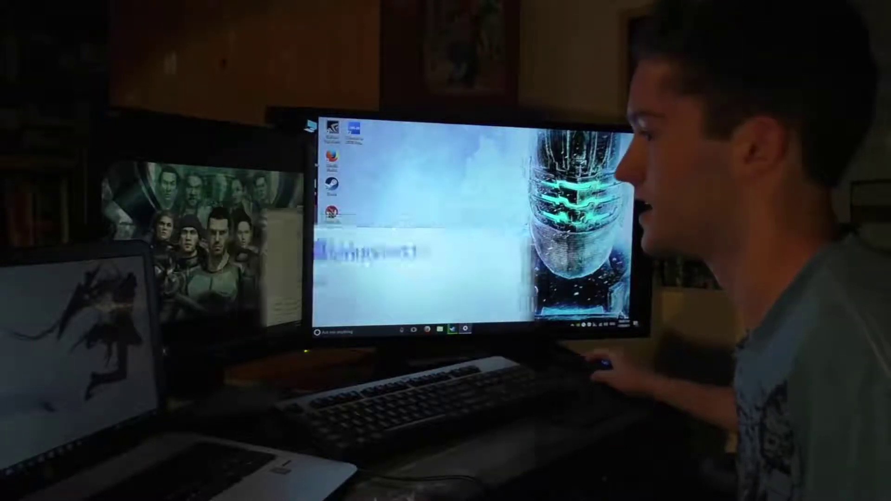
{"action": "left_click_drag", "start_coordinate": [390, 219], "coordinate": [453, 125]}
{"action": "left_click", "coordinate": [614, 151]}
{"action": "right_click", "coordinate": [497, 184]}
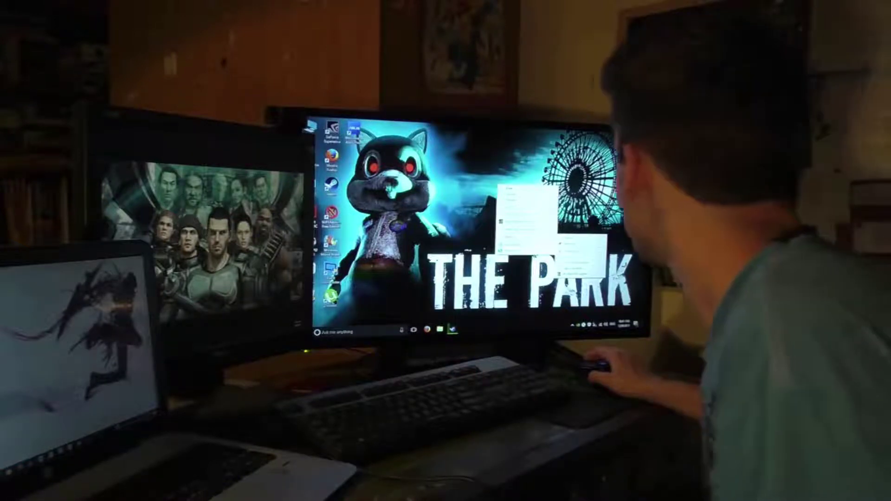
{"action": "left_click", "coordinate": [515, 220]}
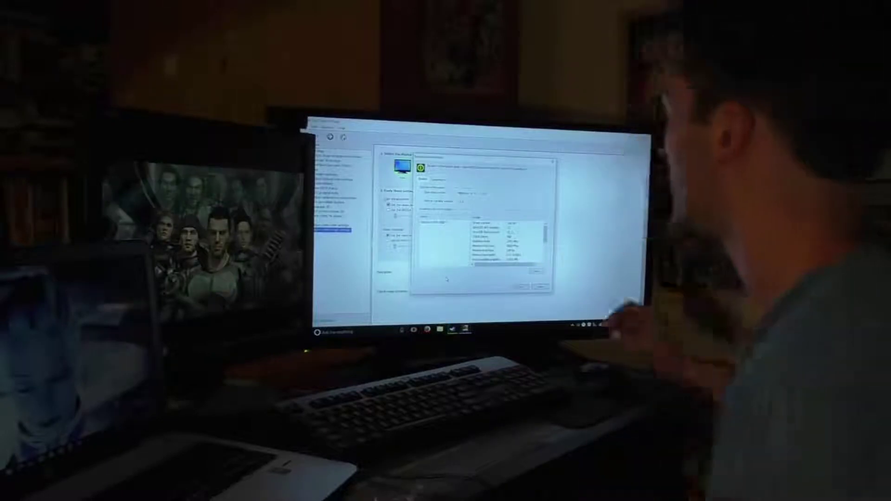
{"action": "left_click", "coordinate": [539, 288]}
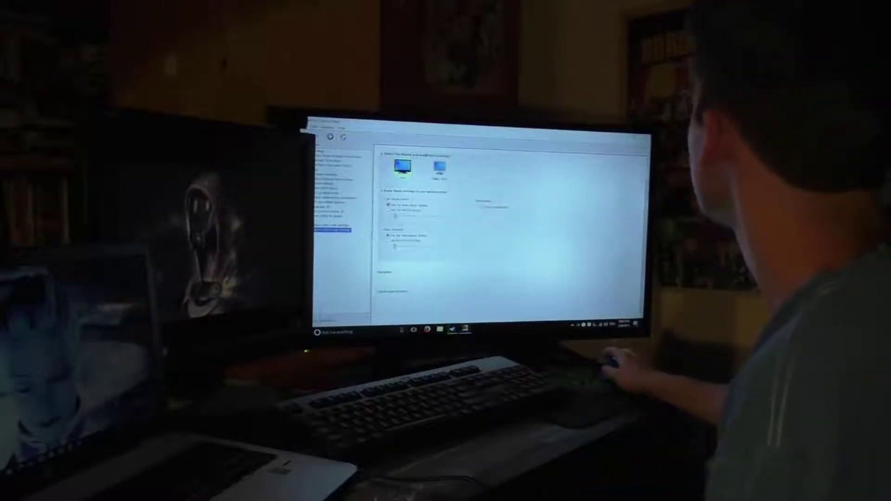
{"action": "key", "text": "alt+F4"}
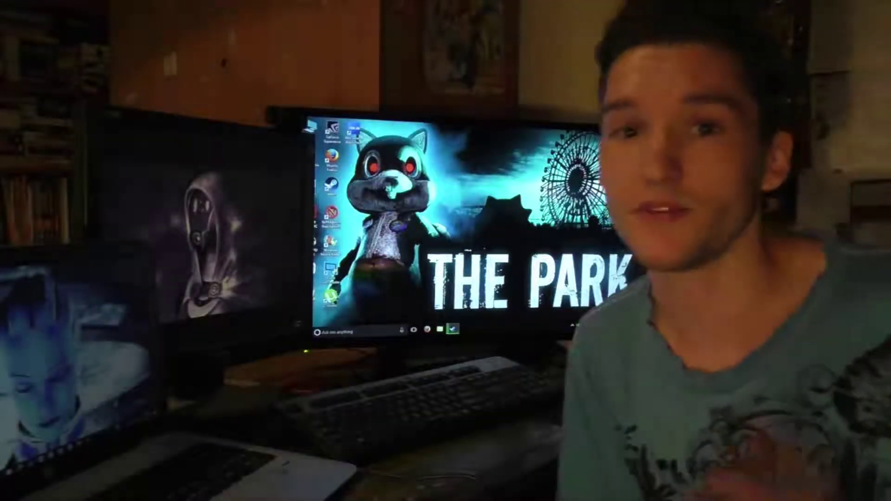